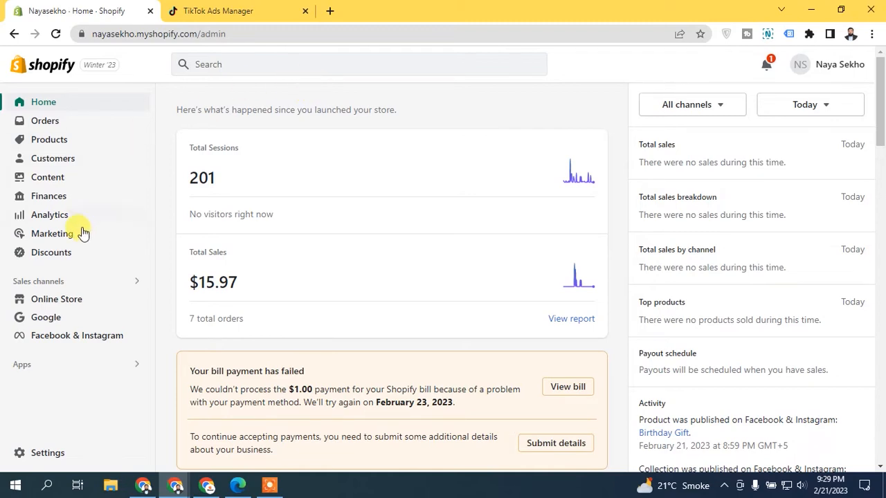
Search the Shopify App Store for "tiktok" starting from the store's sales channels.
{"action": "left_click", "coordinate": [76, 281]}
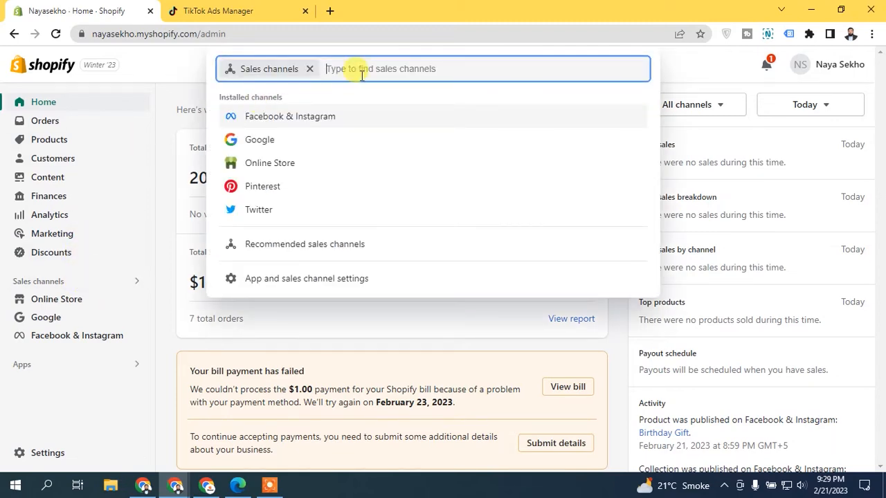
{"action": "type", "text": "tiktok"}
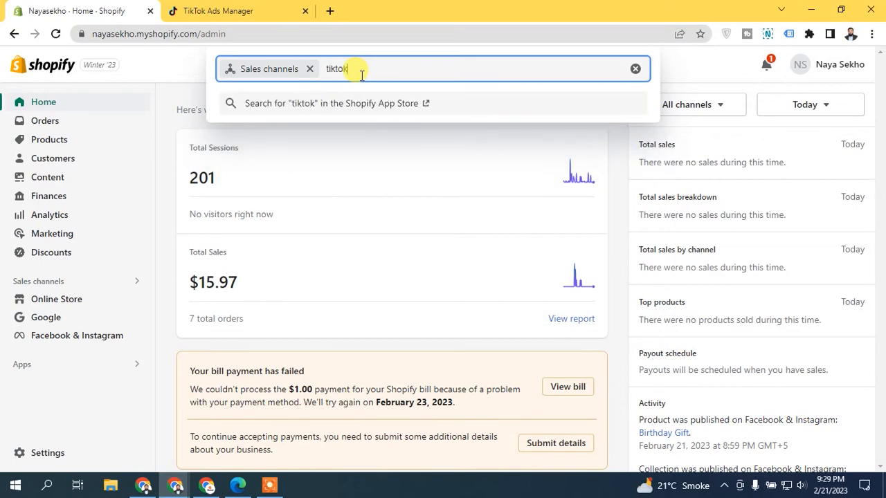
{"action": "key", "text": "Return"}
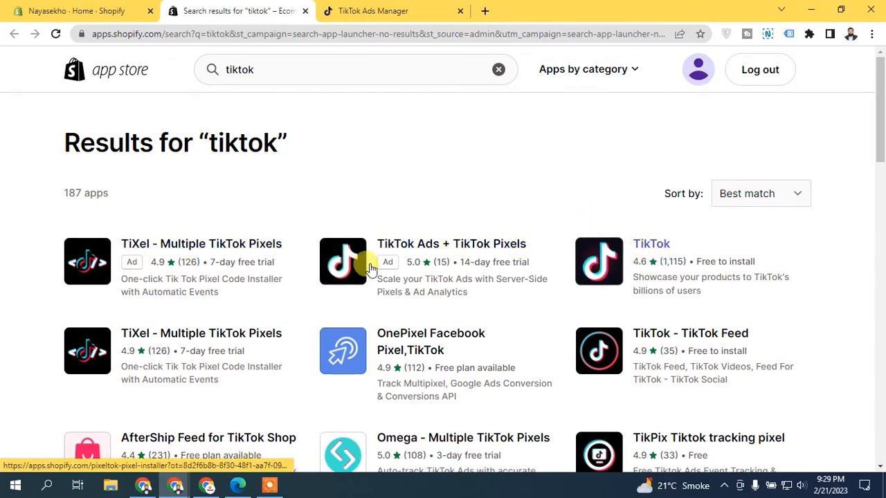
Open the free-to-install TikTok app by TikTok and add it to the store as a sales channel.
{"action": "left_click", "coordinate": [648, 248]}
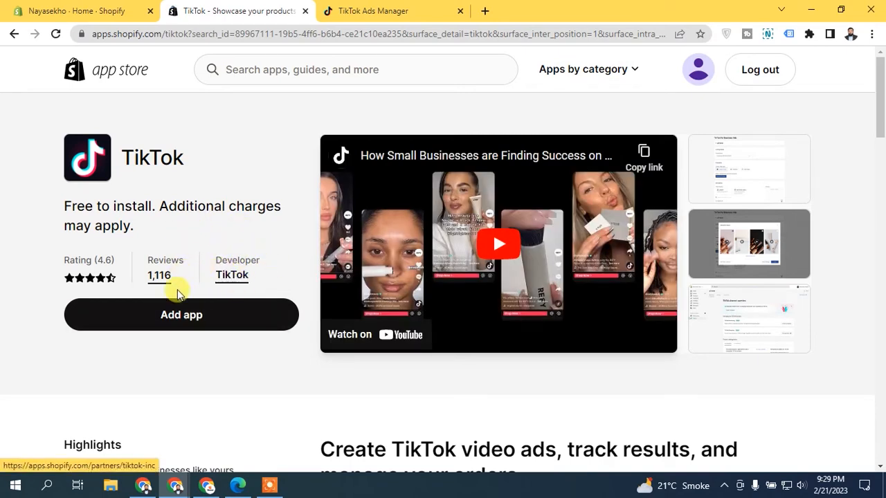
{"action": "left_click", "coordinate": [196, 324]}
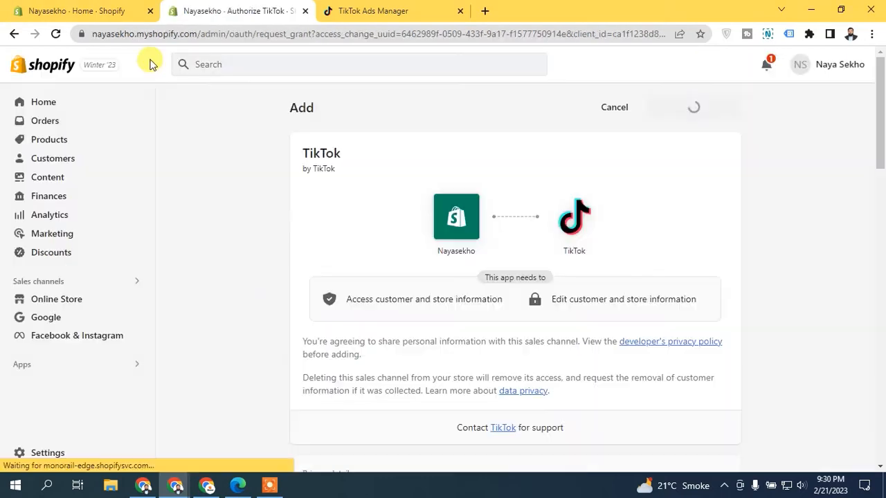
{"action": "left_click", "coordinate": [701, 112]}
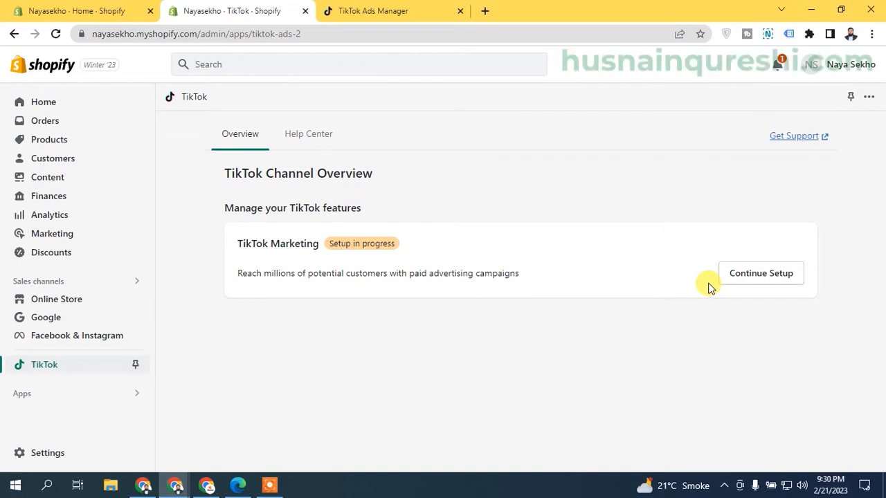
Continue the TikTok Marketing setup and connect the TikTok For Business account to Shopify.
{"action": "left_click", "coordinate": [764, 279]}
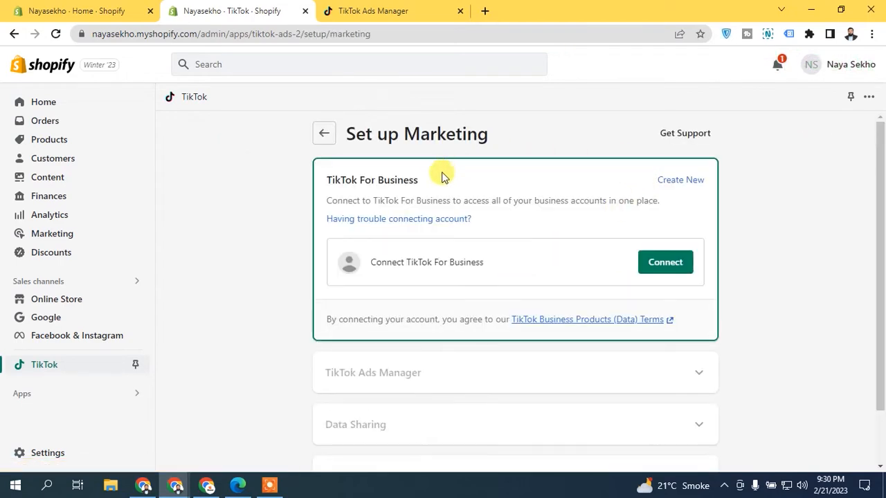
{"action": "scroll", "coordinate": [589, 287], "scroll_direction": "down", "scroll_amount": 1}
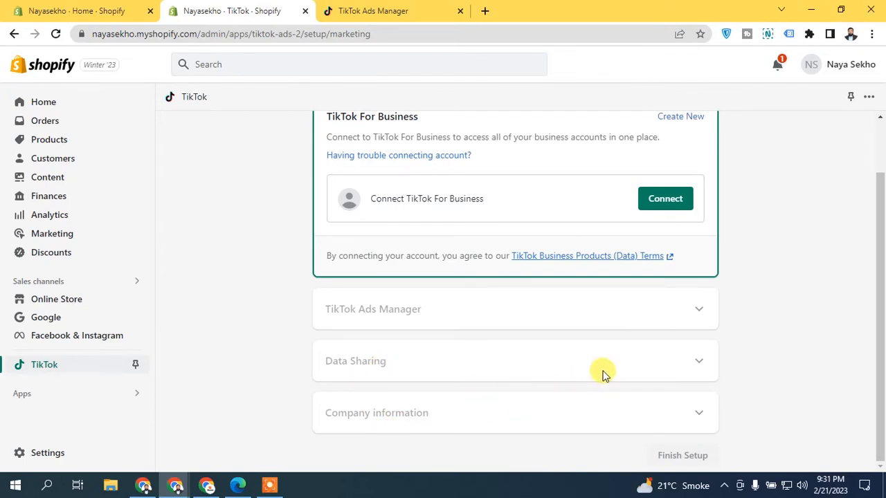
{"action": "scroll", "coordinate": [877, 273], "scroll_direction": "up", "scroll_amount": 1}
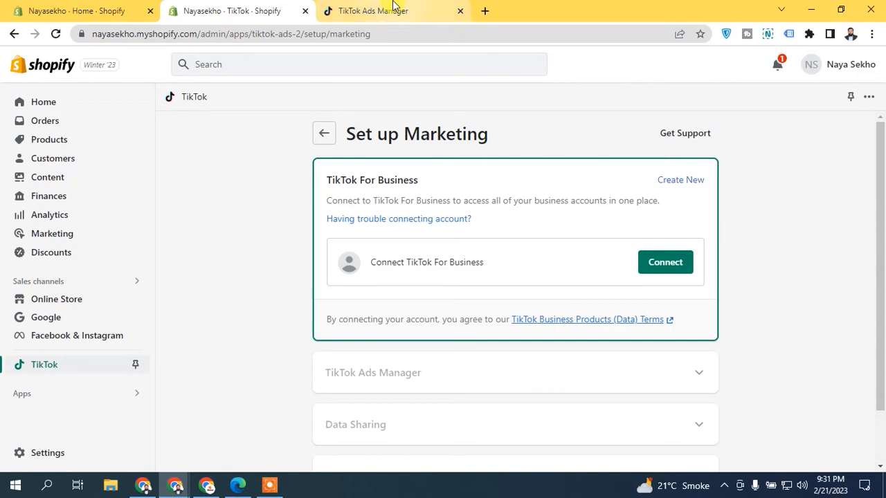
{"action": "left_click", "coordinate": [684, 267]}
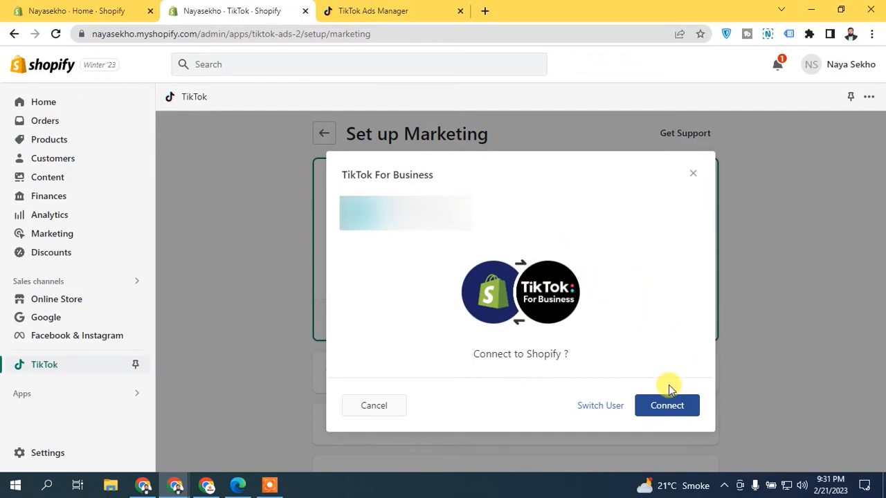
{"action": "left_click", "coordinate": [672, 409]}
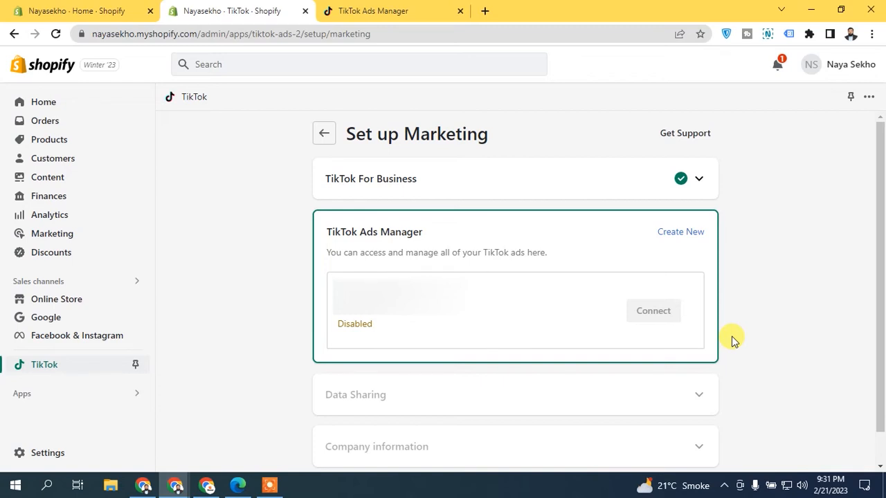
Open the sign-up form for a new TikTok Ads Manager account, review its details, and connect an available ads account.
{"action": "left_click", "coordinate": [670, 232]}
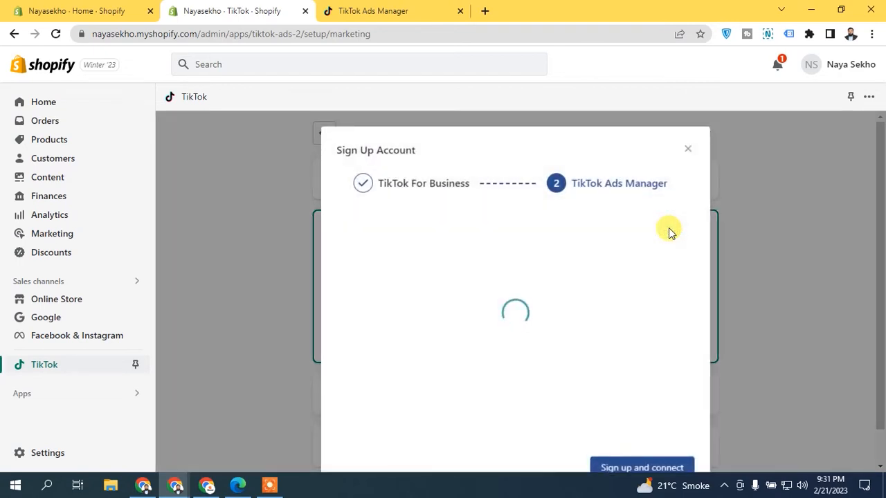
{"action": "left_click_drag", "start_coordinate": [880, 215], "coordinate": [880, 185]}
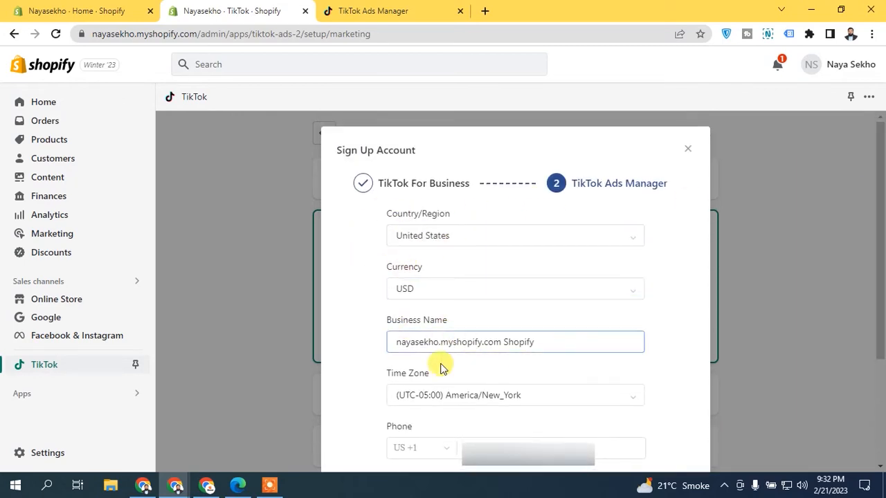
{"action": "left_click_drag", "start_coordinate": [883, 239], "coordinate": [884, 305]}
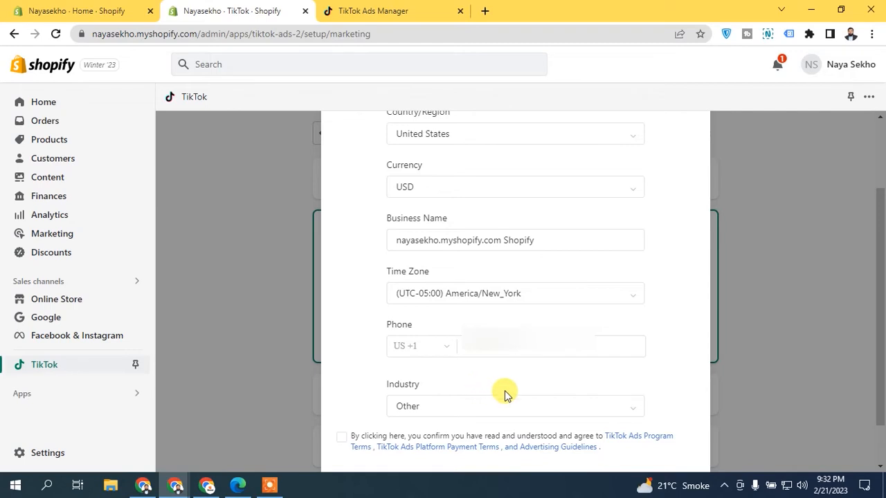
{"action": "left_click_drag", "start_coordinate": [879, 317], "coordinate": [880, 348]}
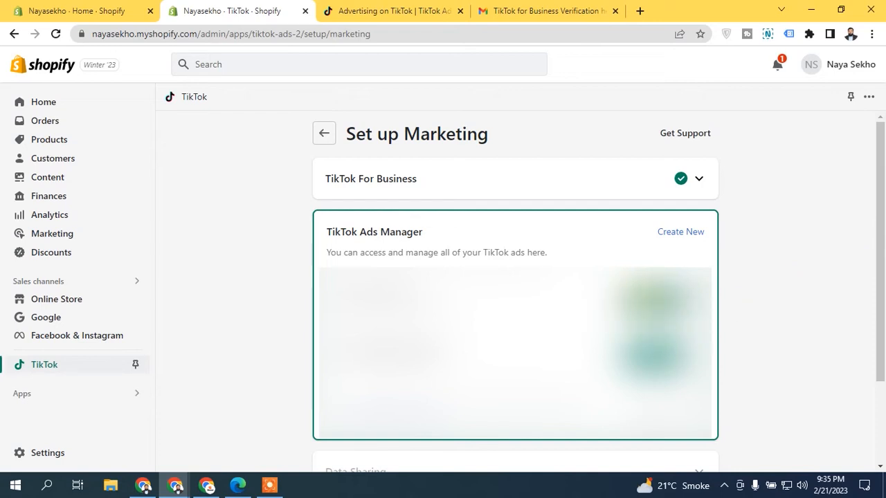
{"action": "left_click", "coordinate": [646, 360]}
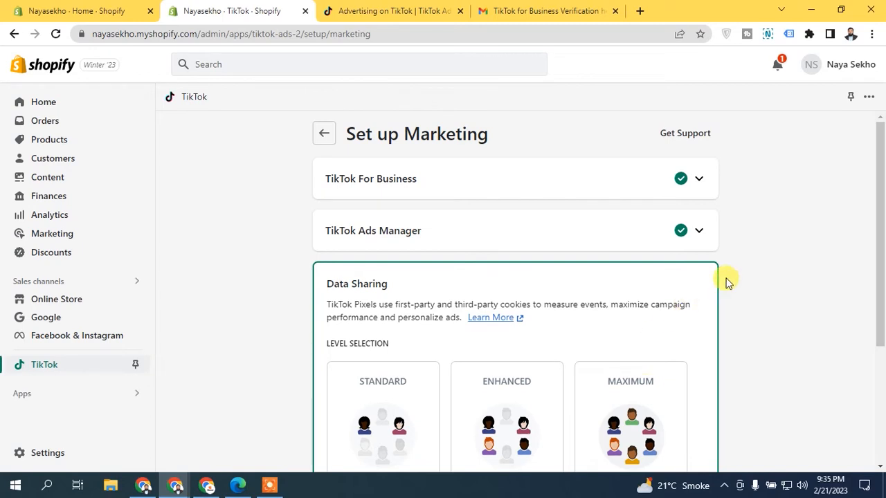
Set the data sharing level to Maximum and confirm it with the connected TikTok pixel.
{"action": "left_click_drag", "start_coordinate": [879, 214], "coordinate": [878, 278]}
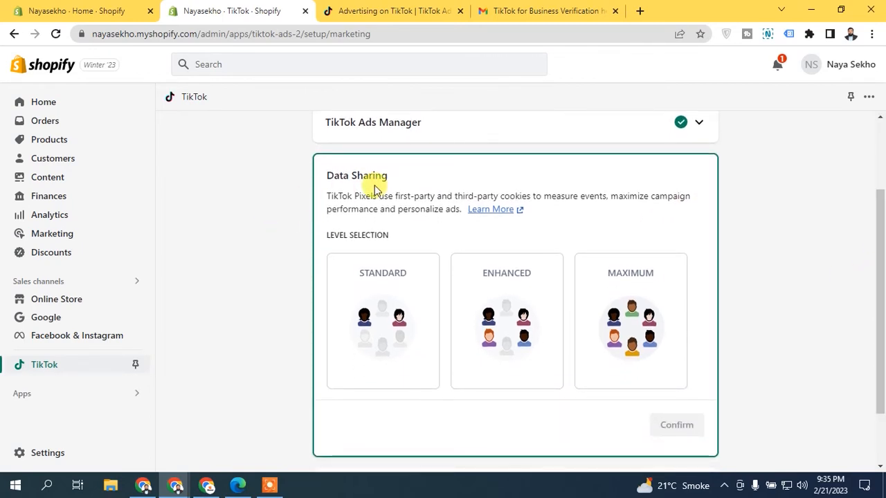
{"action": "left_click", "coordinate": [642, 307]}
{"action": "left_click_drag", "start_coordinate": [879, 207], "coordinate": [880, 263]}
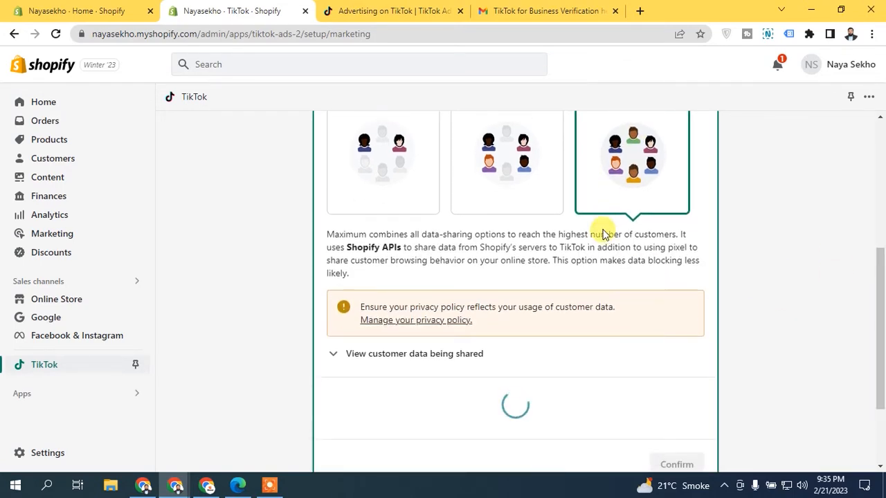
{"action": "scroll", "coordinate": [870, 231], "scroll_direction": "down", "scroll_amount": 2}
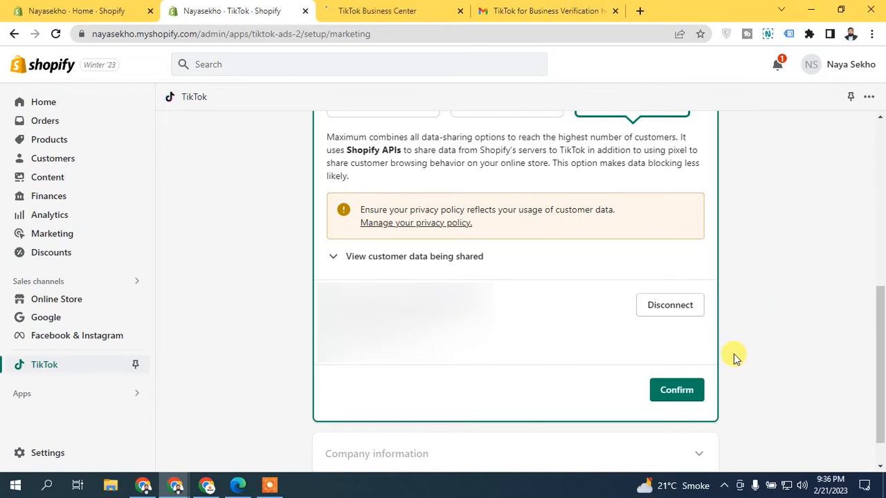
{"action": "left_click", "coordinate": [676, 389]}
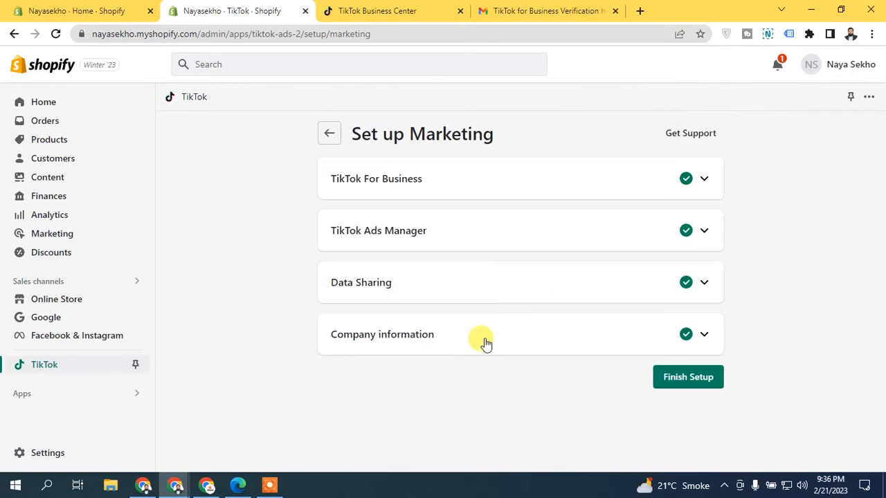
Check the company information section and finish the TikTok marketing setup.
{"action": "left_click", "coordinate": [482, 338]}
{"action": "left_click", "coordinate": [488, 339]}
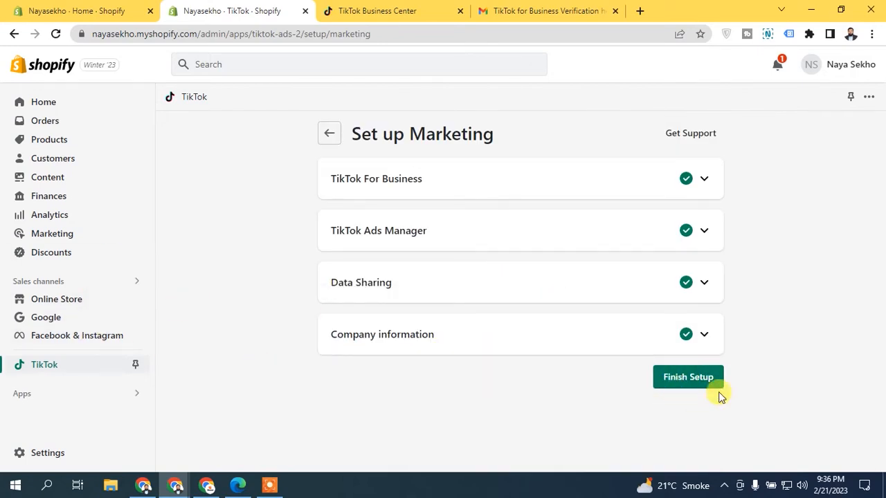
{"action": "left_click", "coordinate": [679, 382]}
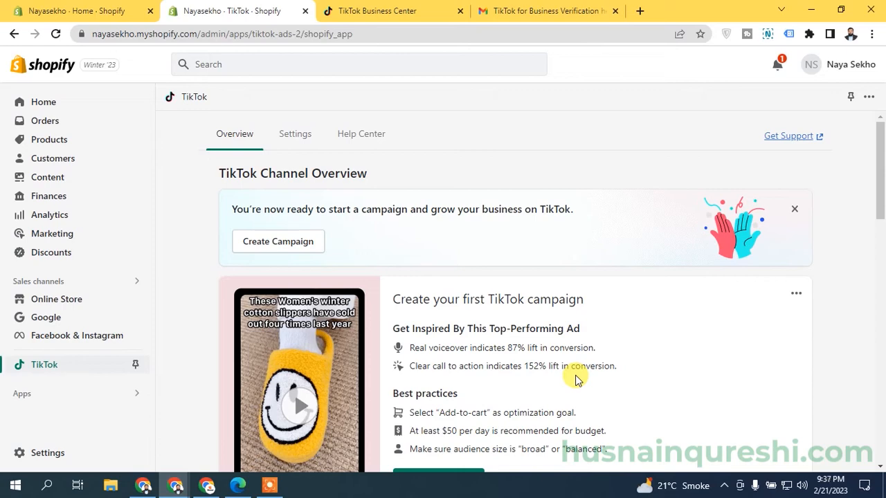
Start the marketing catalog setup, choose United States as the default location, and confirm the catalog locations.
{"action": "mouse_move", "coordinate": [883, 182]}
{"action": "left_mouse_down"}
{"action": "mouse_move", "coordinate": [882, 215]}
{"action": "mouse_move", "coordinate": [882, 185]}
{"action": "left_mouse_up"}
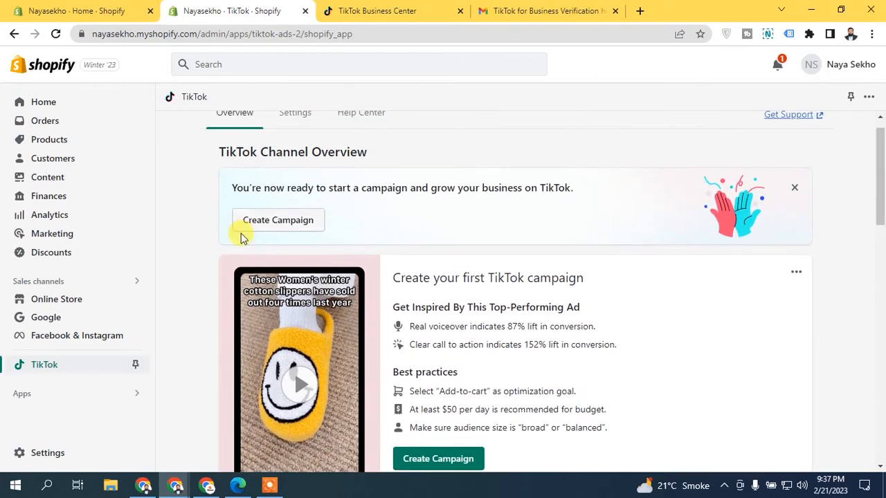
{"action": "left_click_drag", "start_coordinate": [881, 197], "coordinate": [880, 315]}
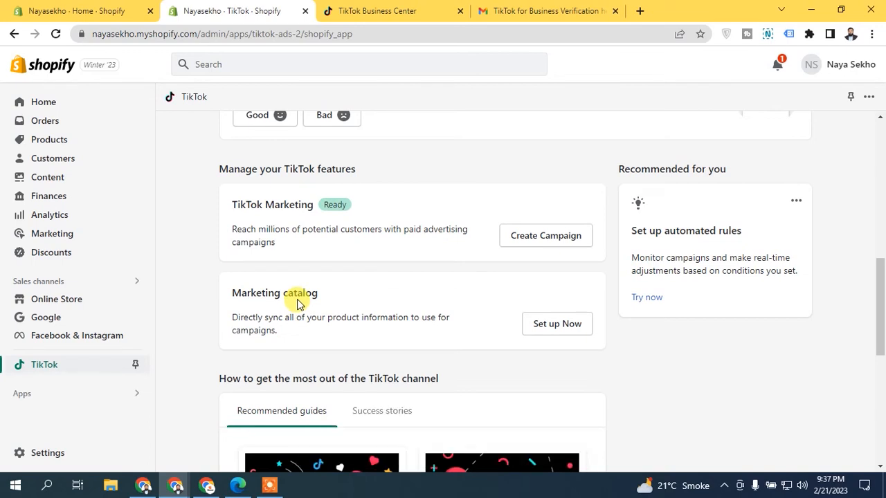
{"action": "left_click", "coordinate": [549, 326]}
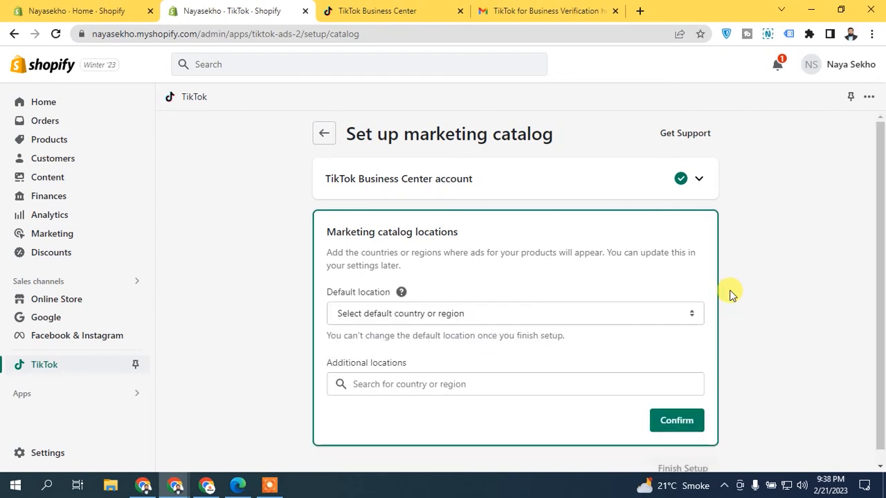
{"action": "scroll", "coordinate": [856, 292], "scroll_direction": "down", "scroll_amount": 1}
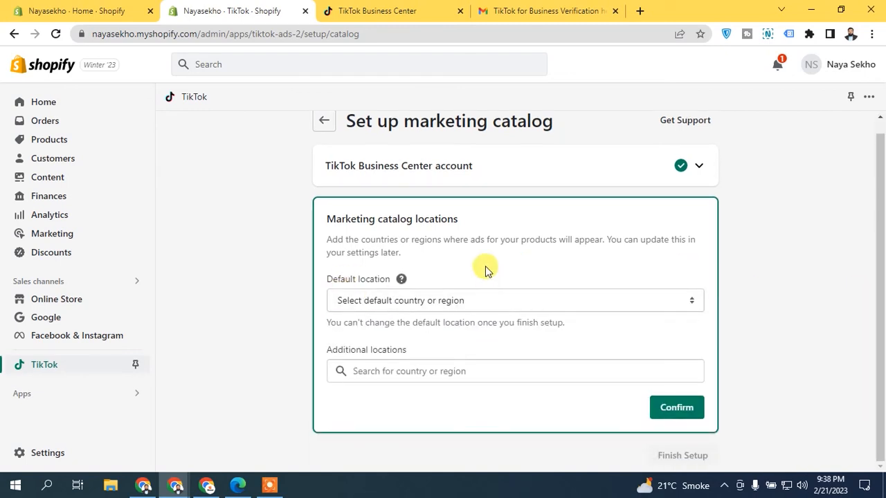
{"action": "left_click", "coordinate": [443, 299]}
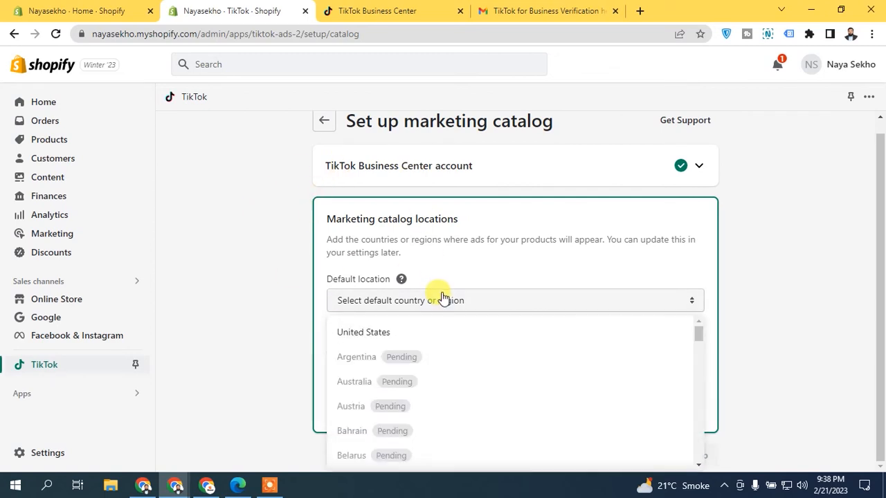
{"action": "left_click", "coordinate": [424, 333]}
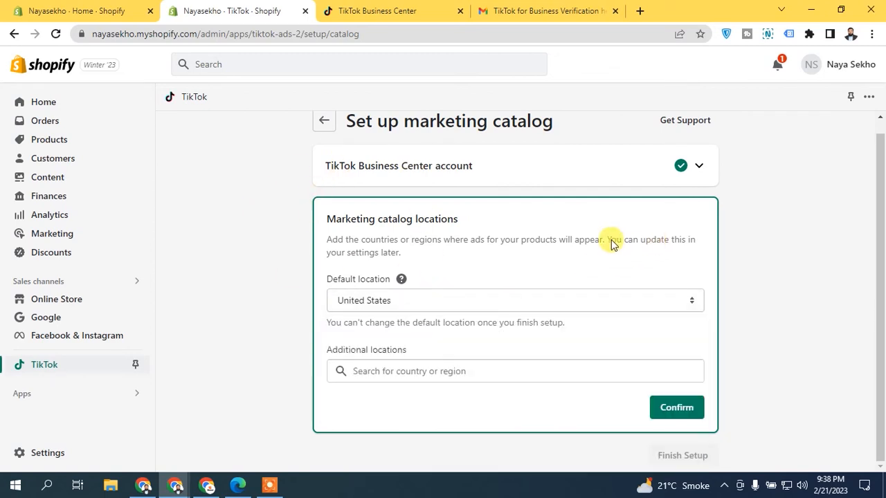
{"action": "left_click", "coordinate": [696, 420]}
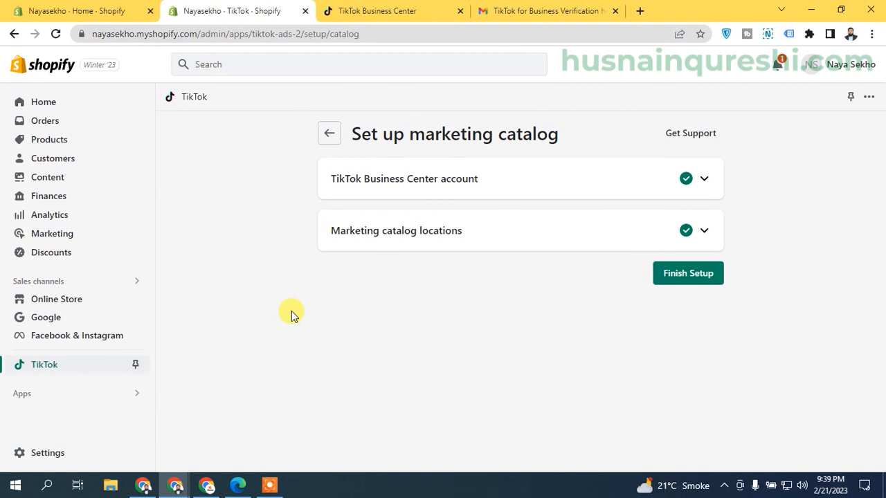
Pin the TikTok channel to the store's sales channels.
{"action": "left_click", "coordinate": [135, 364]}
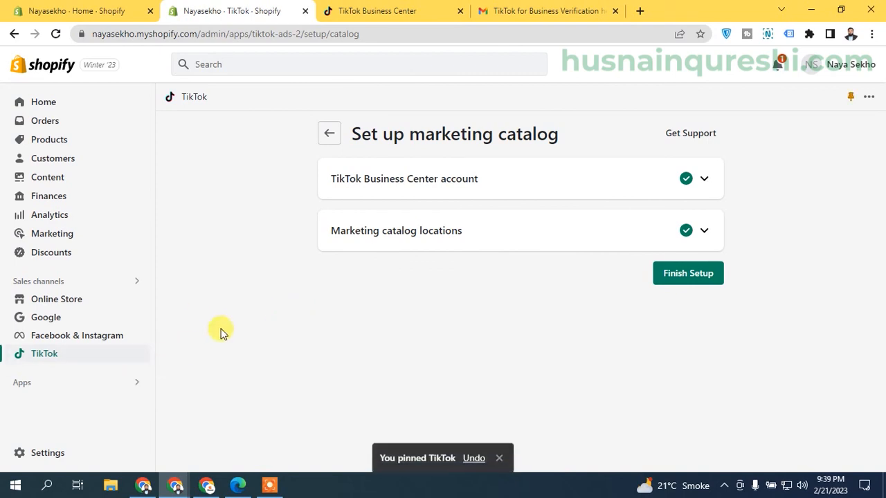